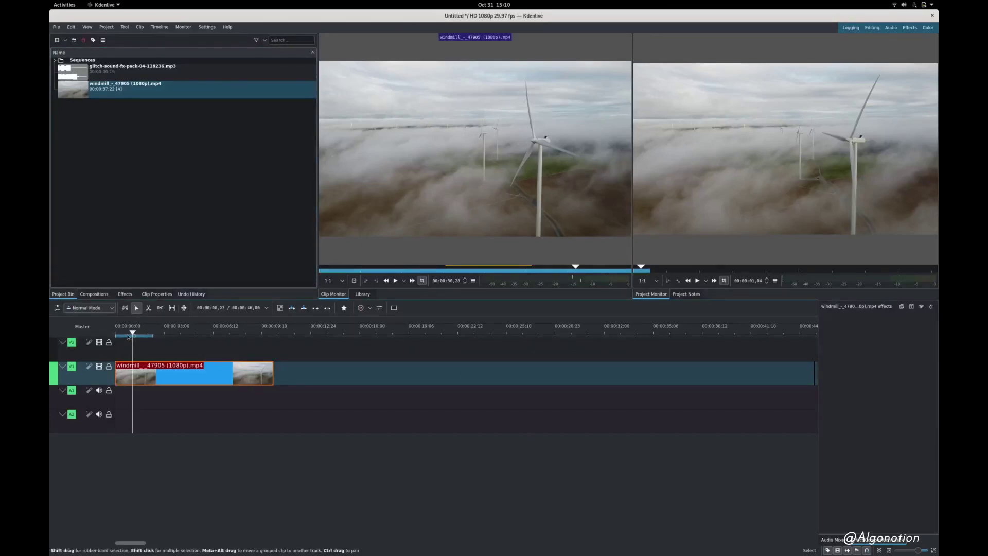
# - Park the playhead at 00:00:04,29 over the windmill clip
pyautogui.click(274, 332)
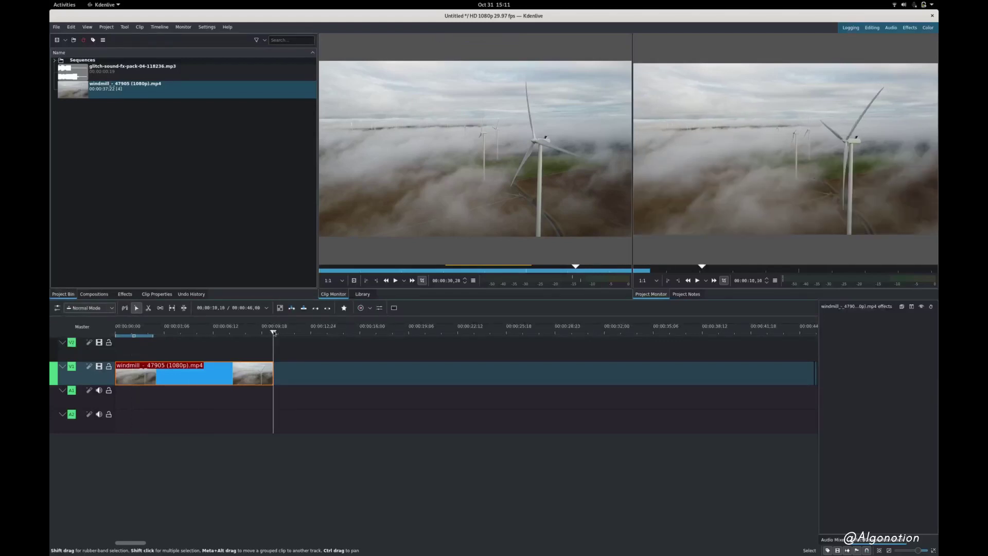
pyautogui.click(191, 332)
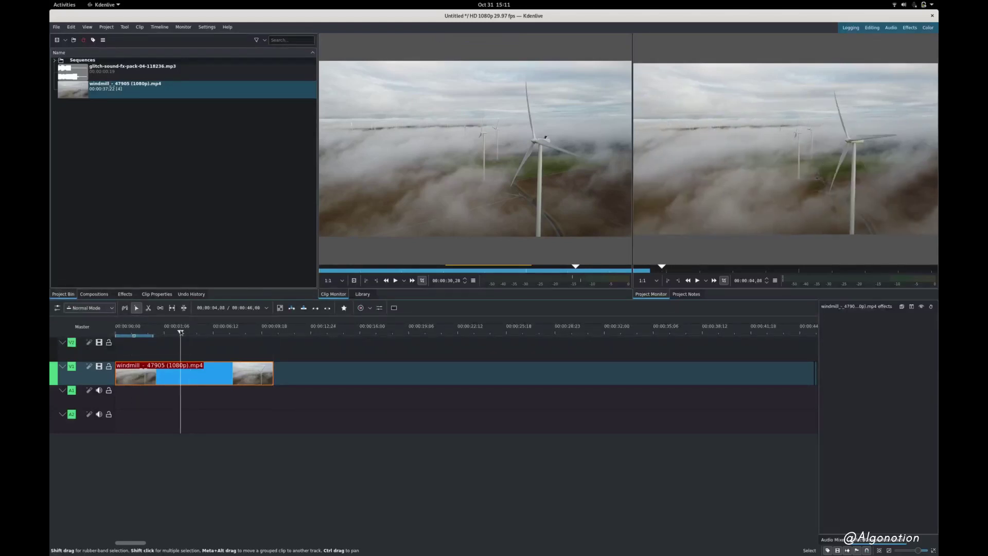
pyautogui.click(192, 332)
# - Zoom into the timeline and cut the windmill clip at about 4:29
pyautogui.scroll(10, 191, 369)
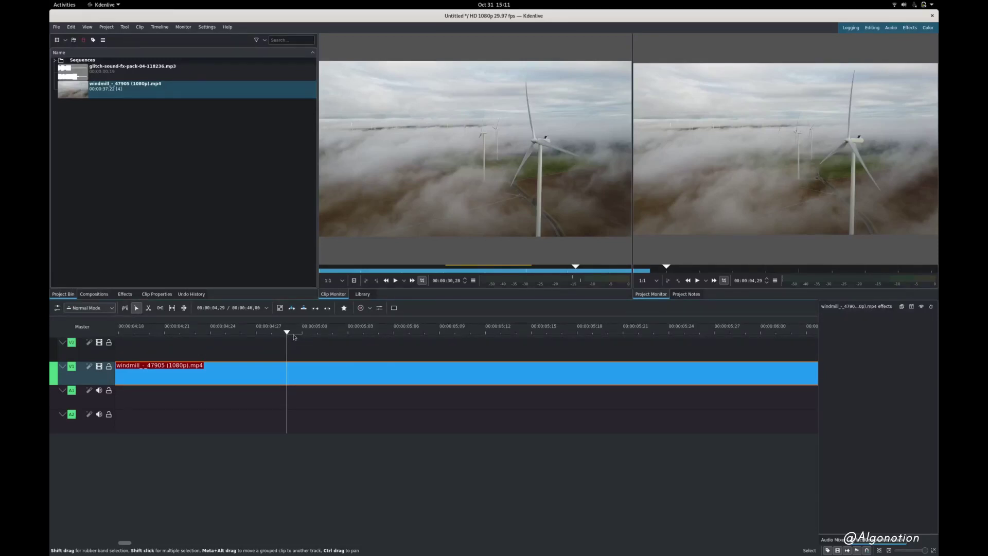
pyautogui.rightClick(288, 371)
pyautogui.click(329, 353)
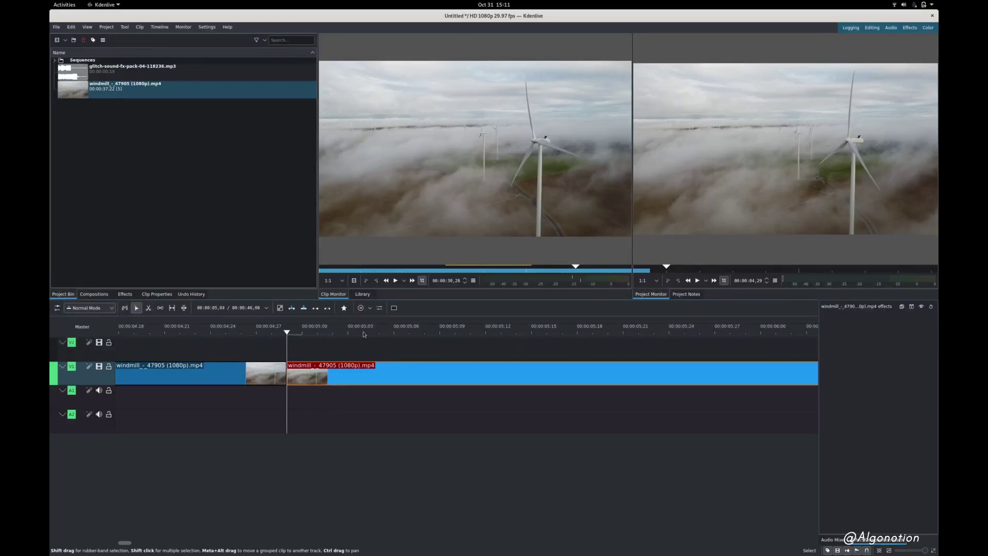
# - Cut the clip a second time at about 5:07
pyautogui.click(411, 334)
pyautogui.rightClick(407, 372)
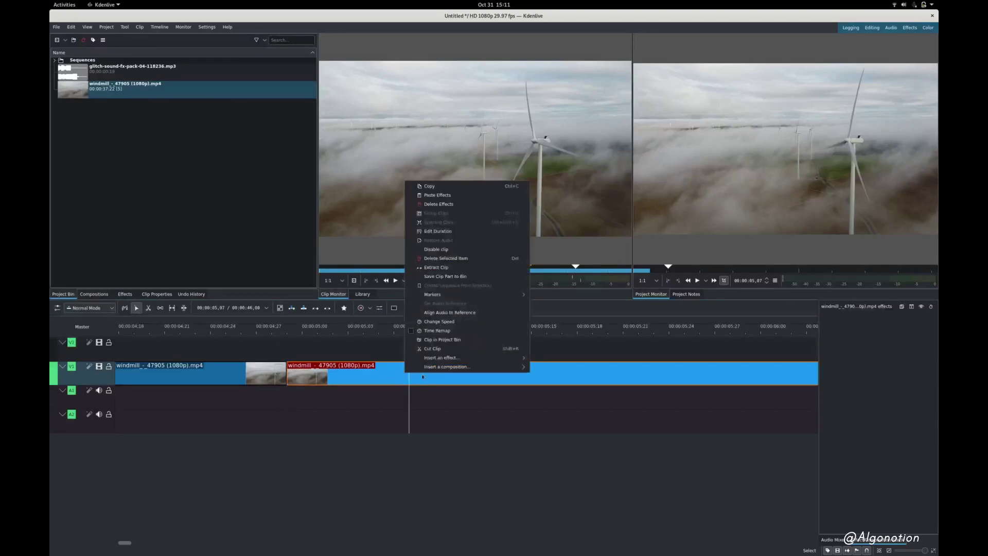
pyautogui.click(439, 353)
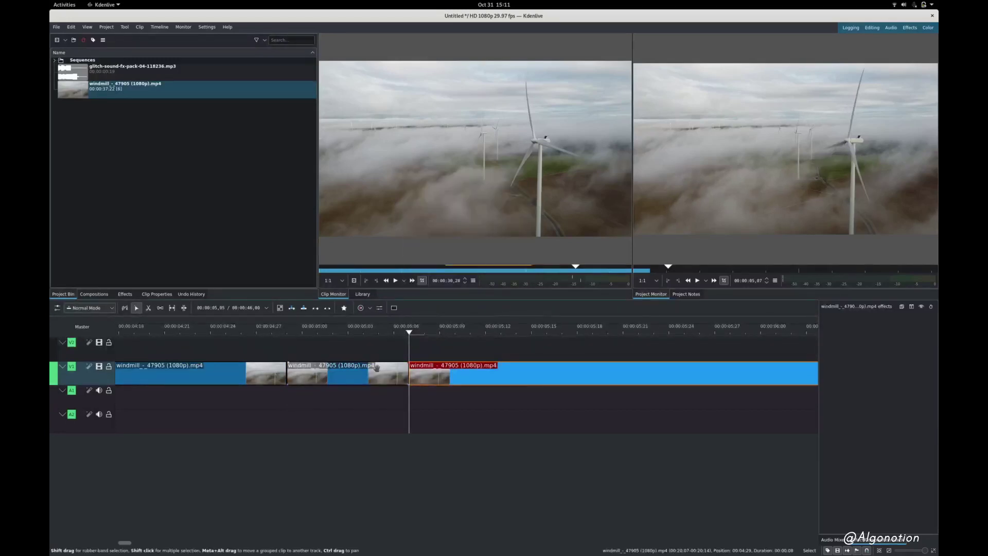
# - Select the short piece between the two cuts
pyautogui.scroll(-1, 377, 367)
pyautogui.scroll(-1, 376, 367)
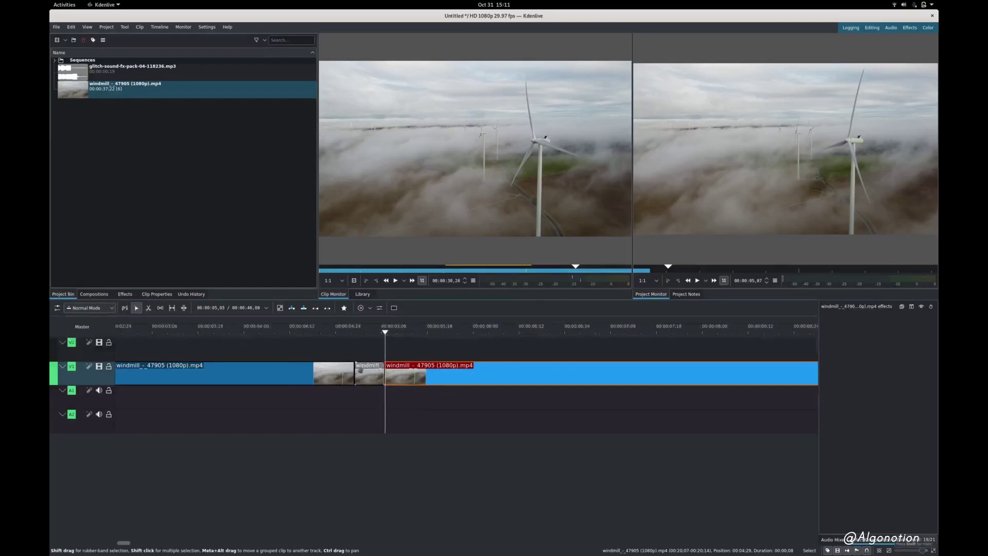
pyautogui.click(366, 333)
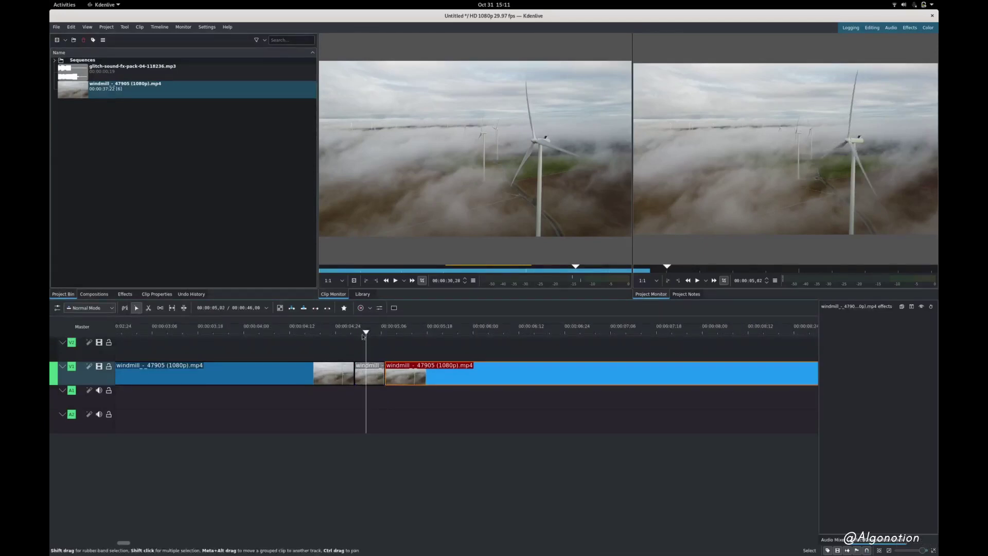
pyautogui.click(367, 373)
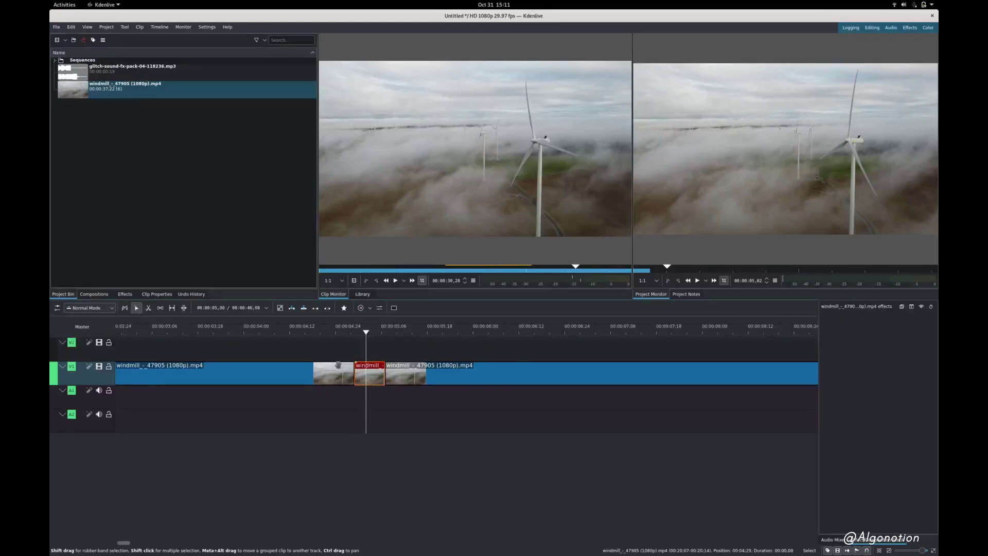
pyautogui.click(124, 294)
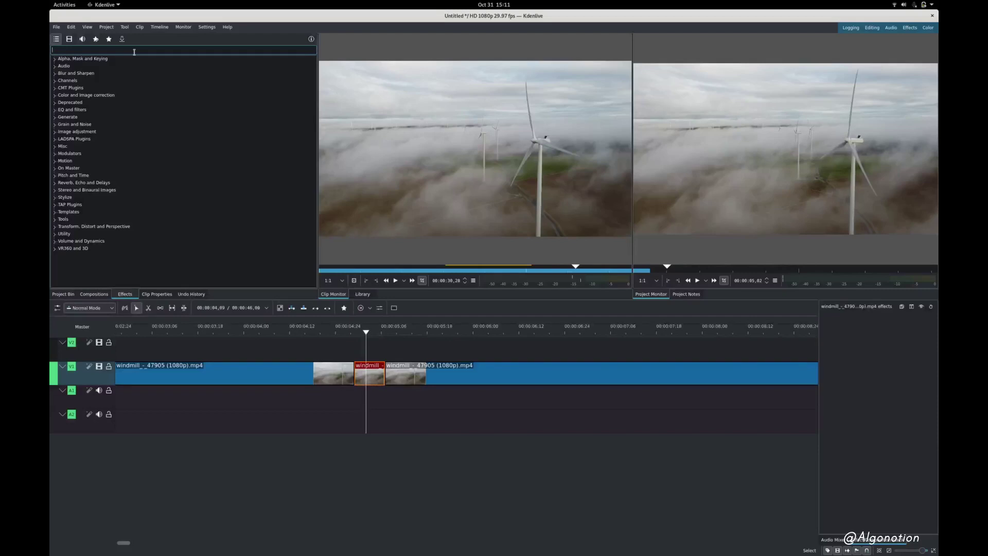
# - Search effects for 'gli' and apply Glitch0r to the short windmill piece
pyautogui.write('gli')
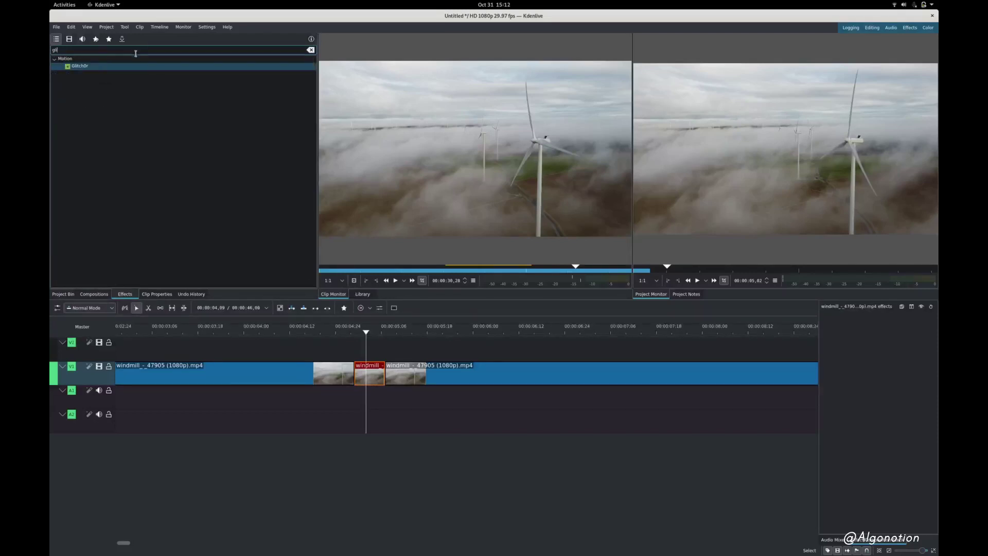
pyautogui.moveTo(132, 65); pyautogui.dragTo(362, 373)
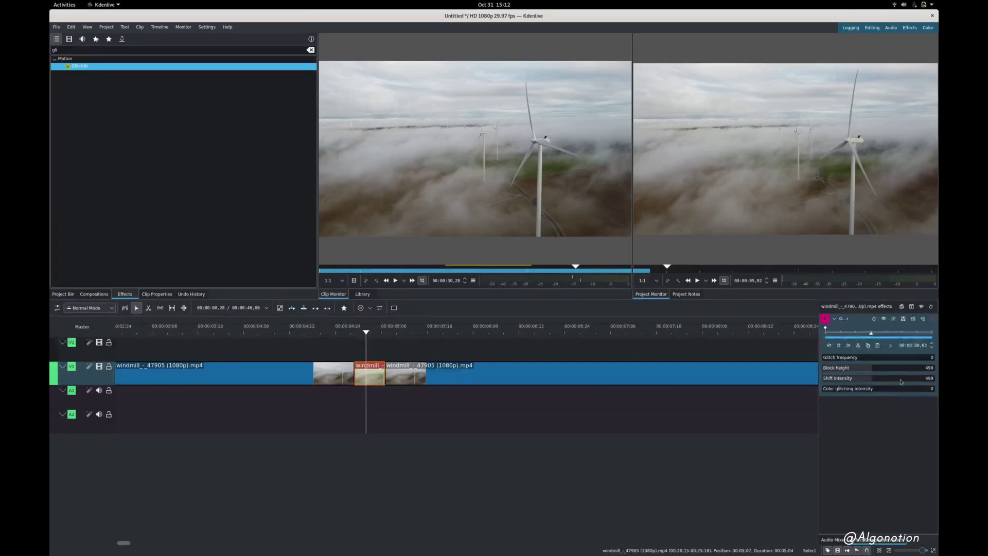
# - Set Glitch0r's glitch frequency to 312 and block height to 156
pyautogui.moveTo(844, 359)
pyautogui.mouseDown()
pyautogui.moveTo(855, 358)
pyautogui.moveTo(831, 356)
pyautogui.mouseUp()
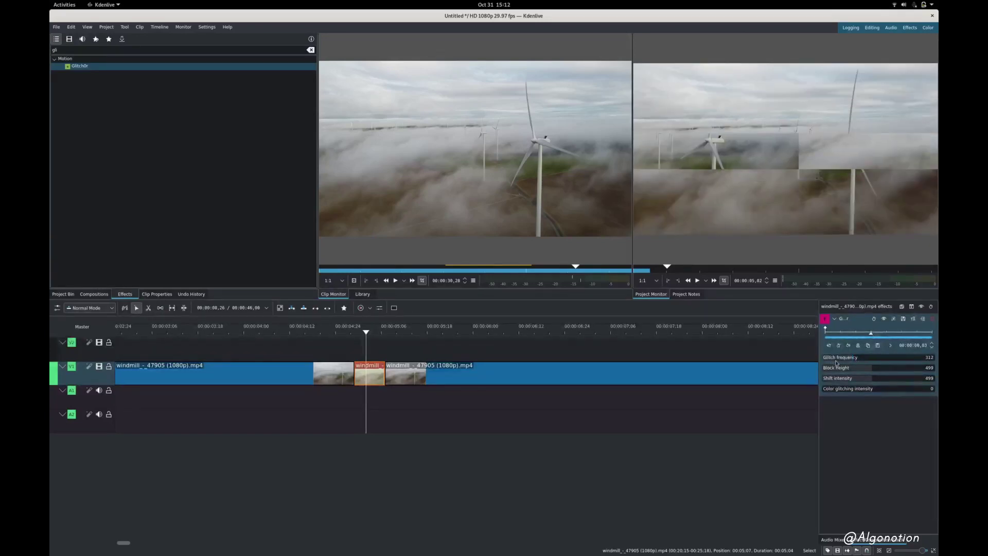
pyautogui.moveTo(823, 358); pyautogui.dragTo(853, 358)
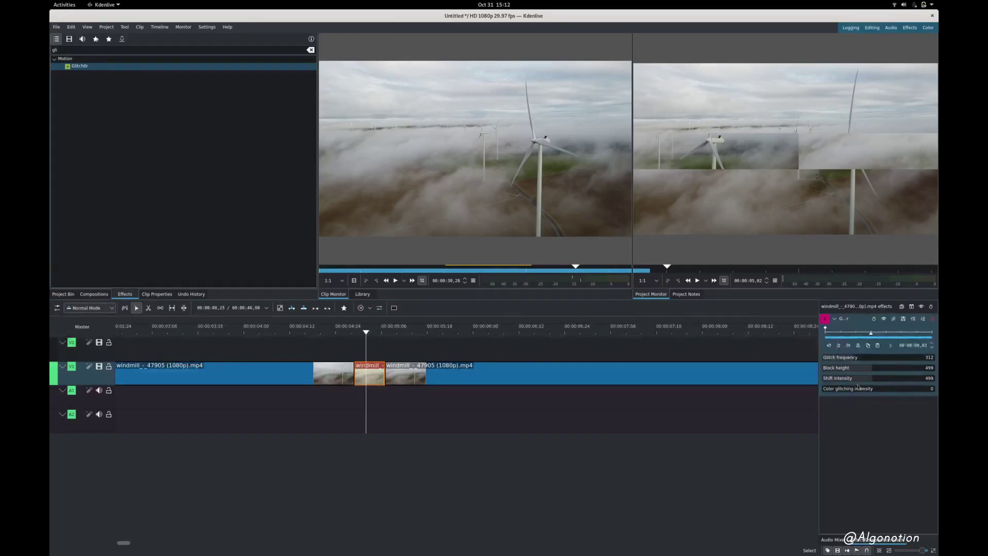
pyautogui.moveTo(855, 370); pyautogui.dragTo(849, 370)
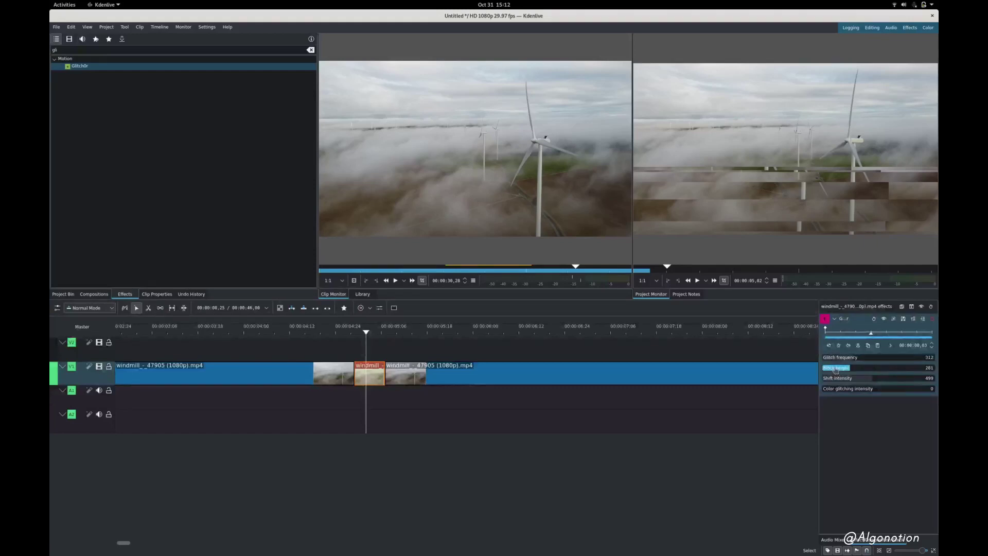
pyautogui.moveTo(846, 368); pyautogui.dragTo(837, 369)
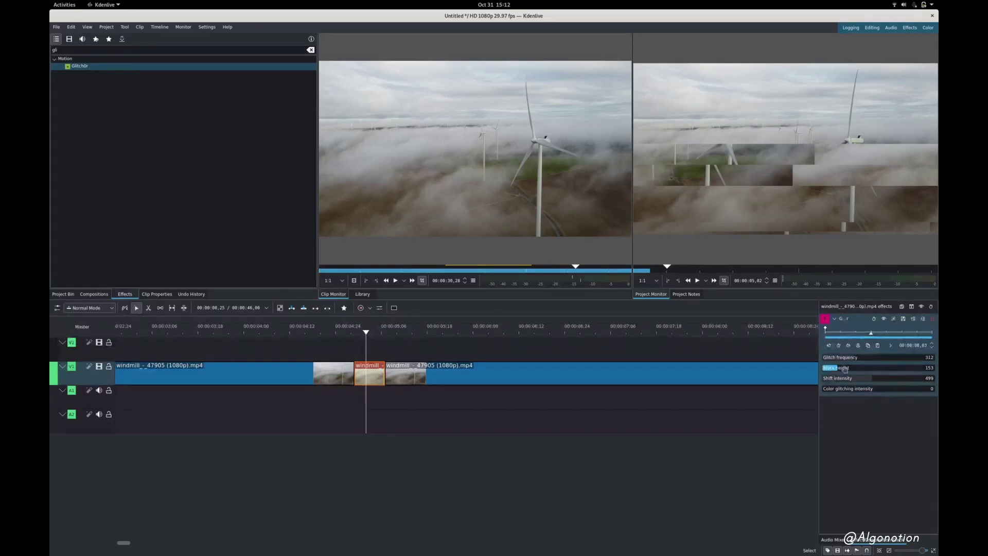
pyautogui.moveTo(838, 369); pyautogui.dragTo(826, 368)
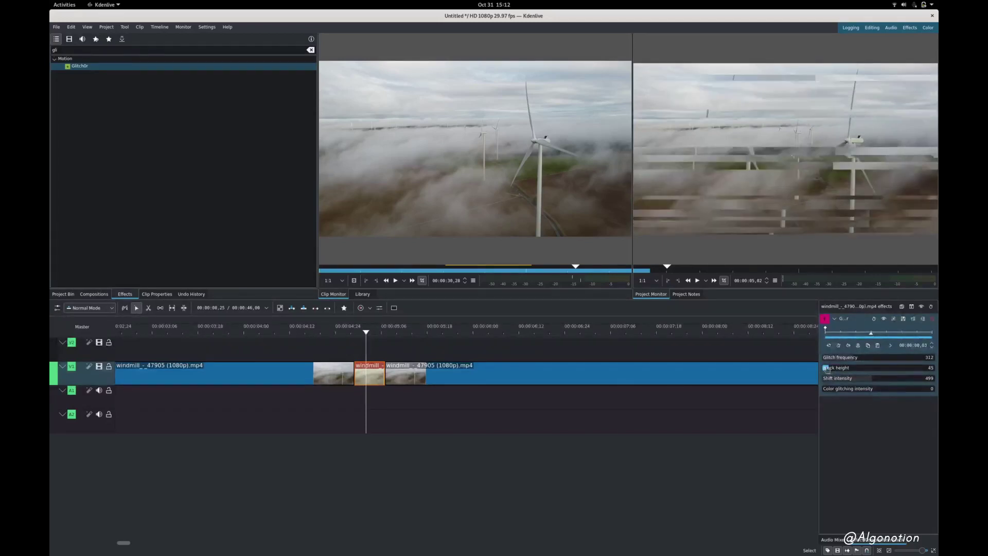
pyautogui.moveTo(827, 369); pyautogui.dragTo(840, 370)
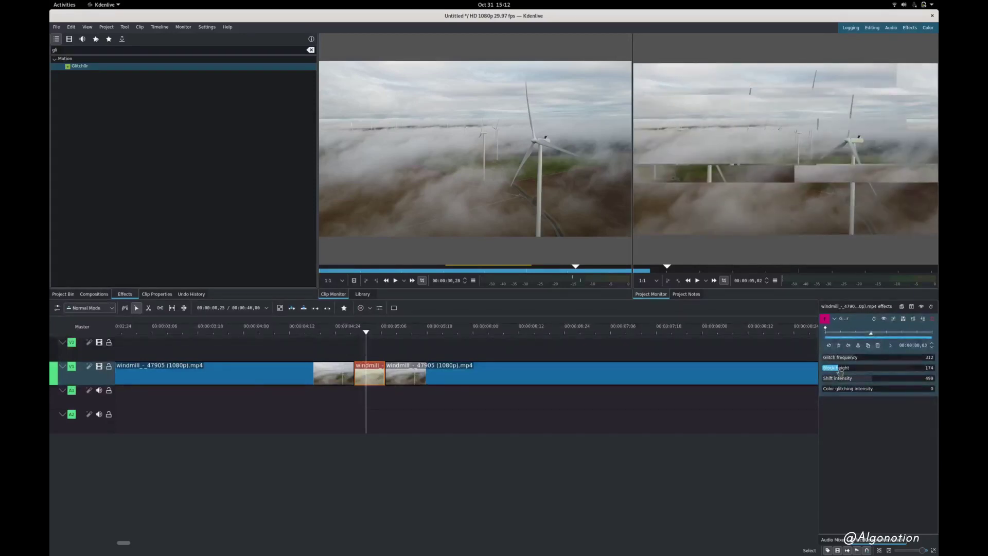
pyautogui.moveTo(839, 372); pyautogui.dragTo(838, 371)
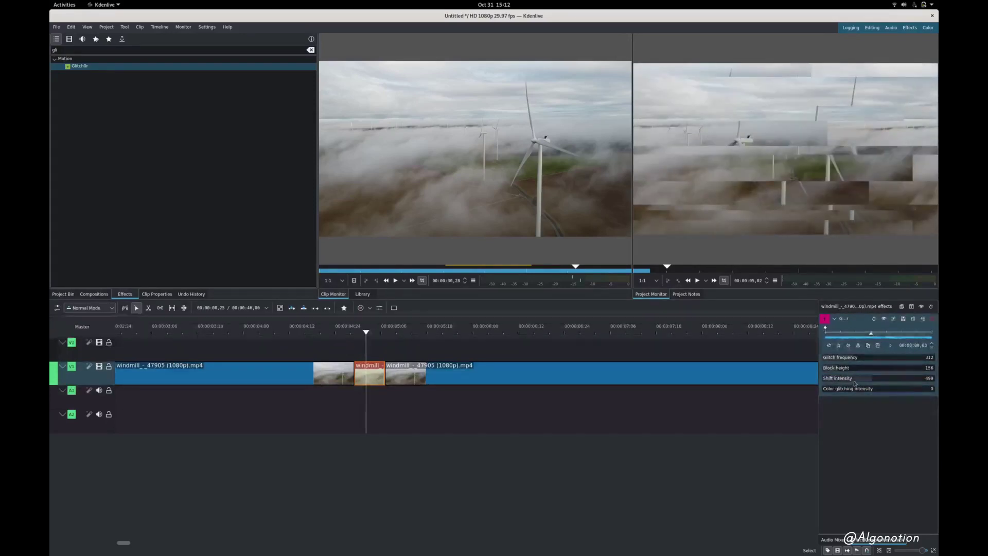
# - Set shift intensity to 309 and colour glitching intensity to 351
pyautogui.moveTo(858, 380); pyautogui.dragTo(853, 382)
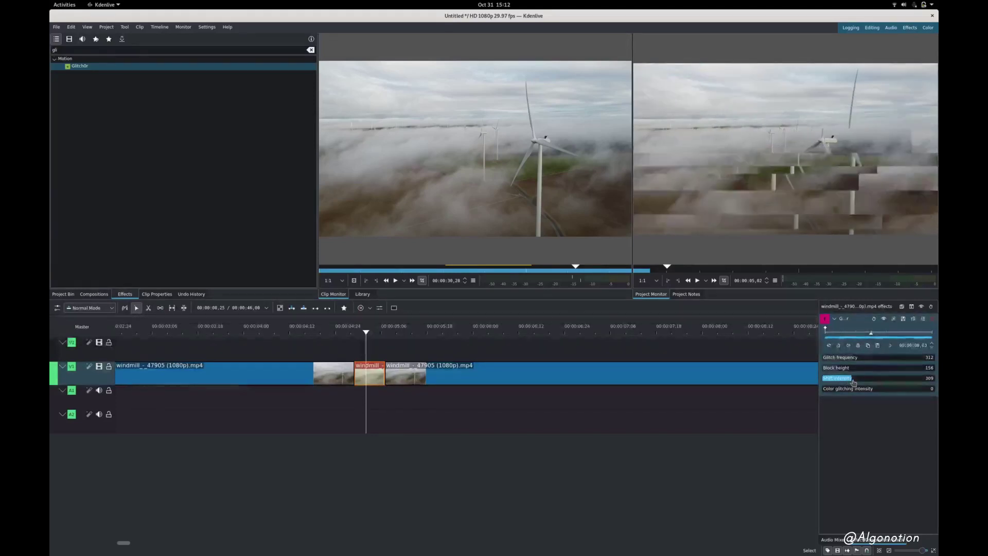
pyautogui.click(853, 389)
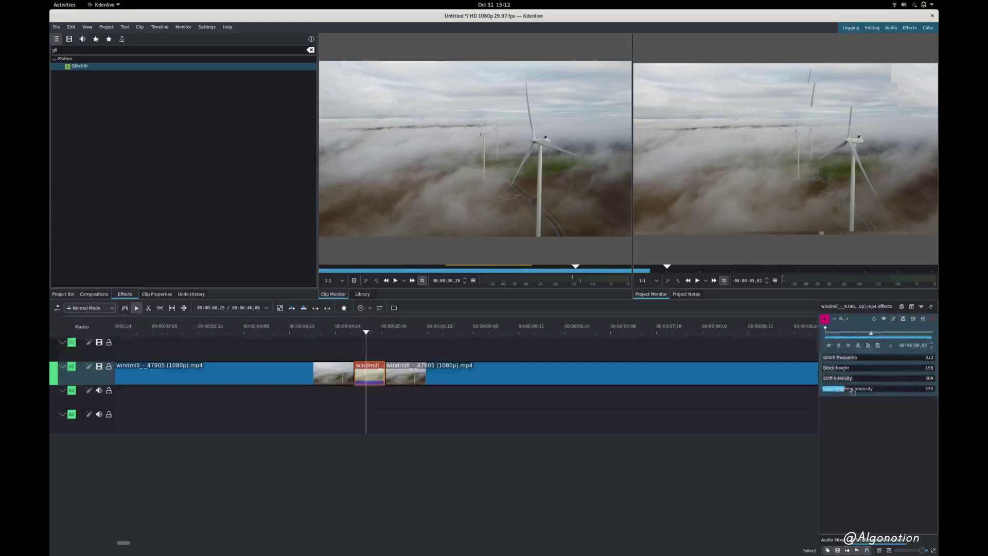
pyautogui.moveTo(853, 390); pyautogui.dragTo(858, 391)
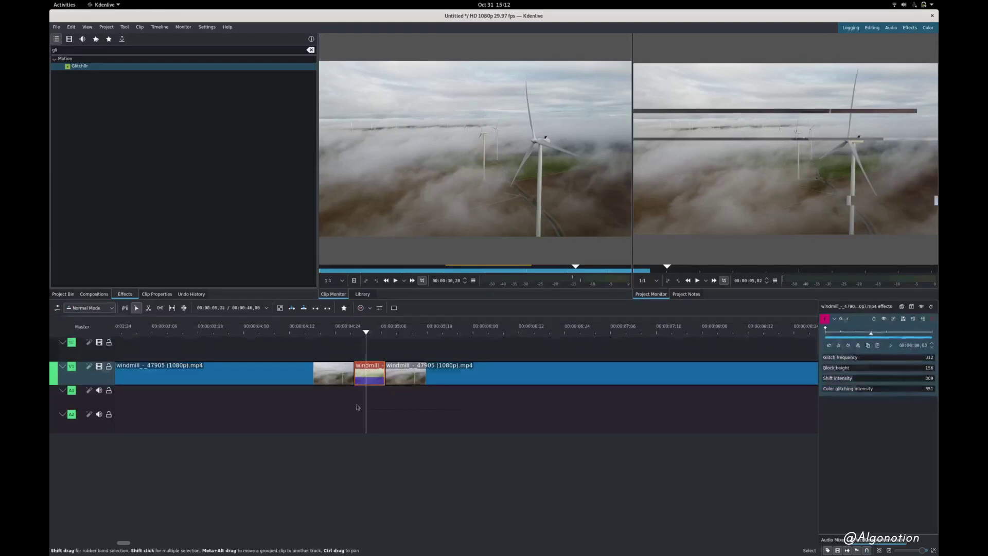
pyautogui.scroll(-2, 470, 430)
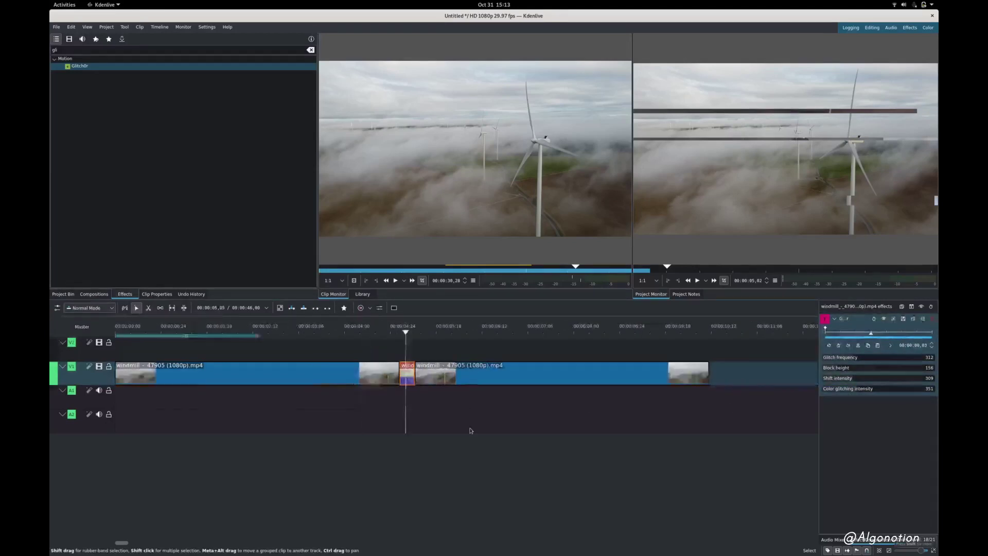
pyautogui.click(229, 333)
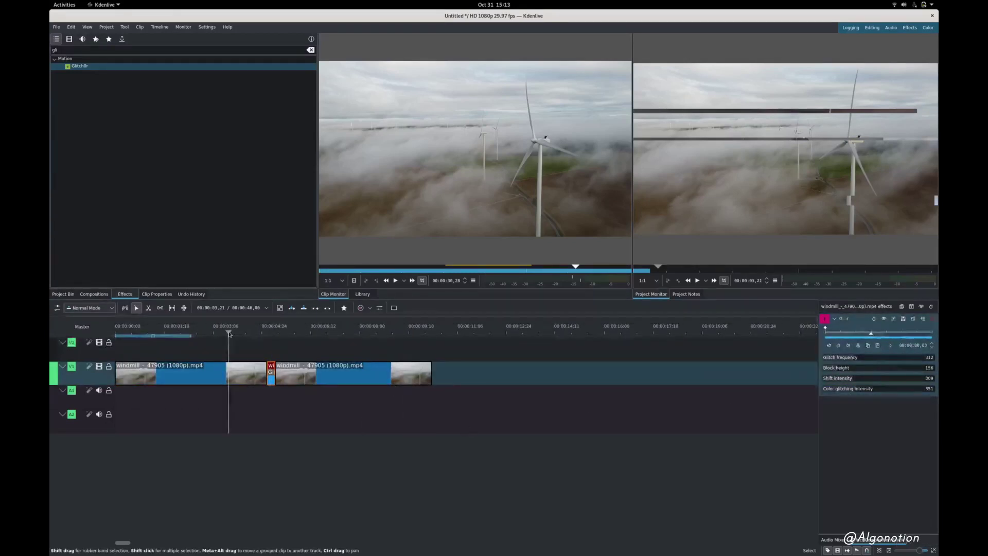
pyautogui.press('space')
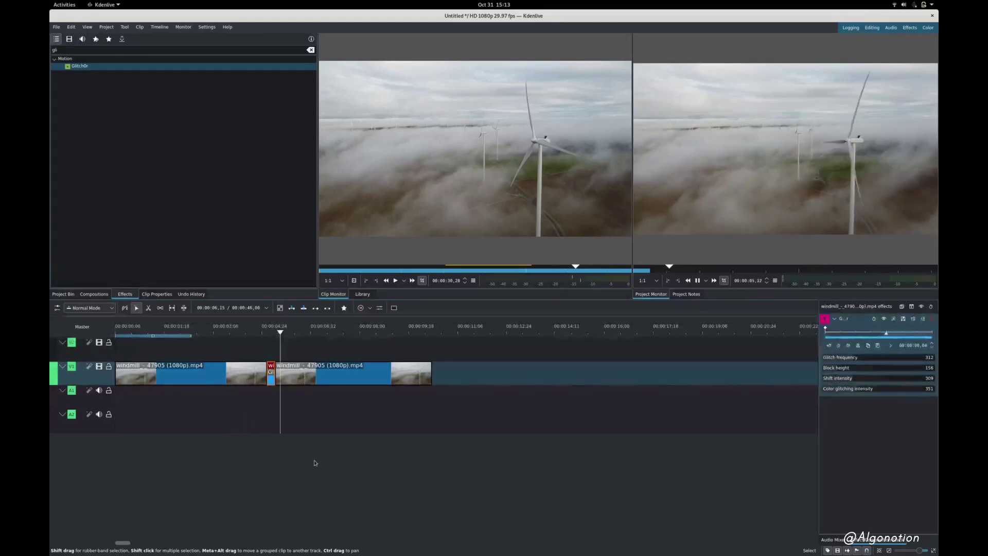
pyautogui.press('space')
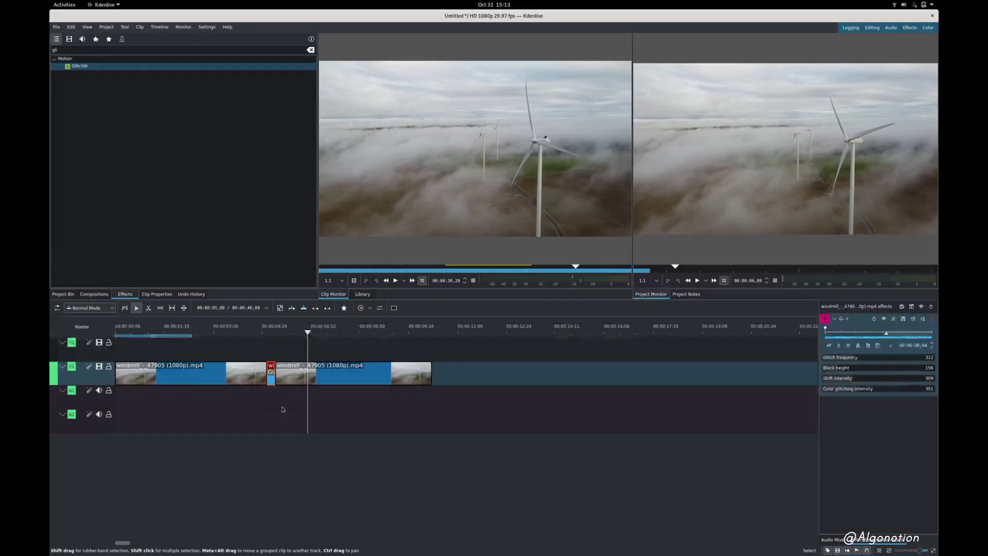
pyautogui.scroll(3, 286, 409)
pyautogui.click(231, 333)
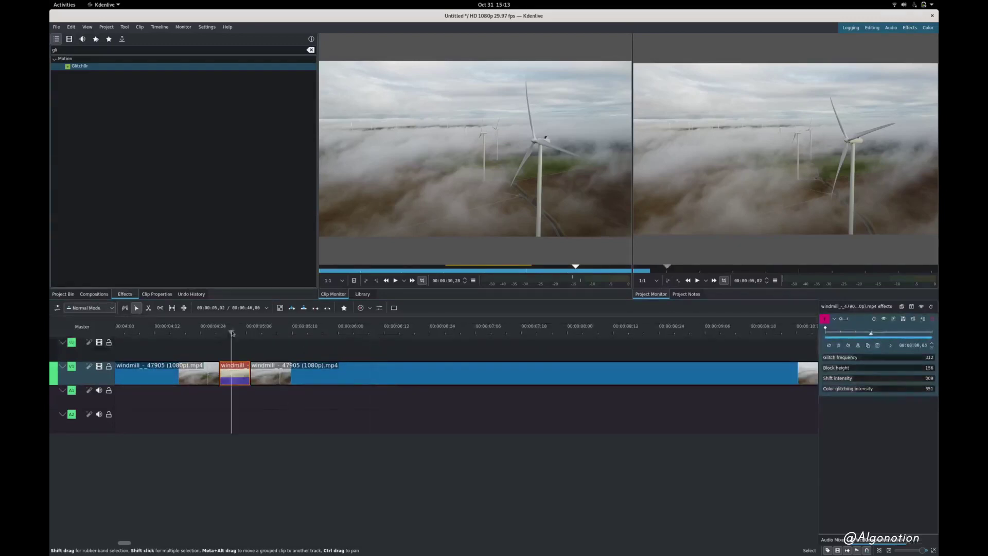
pyautogui.click(884, 320)
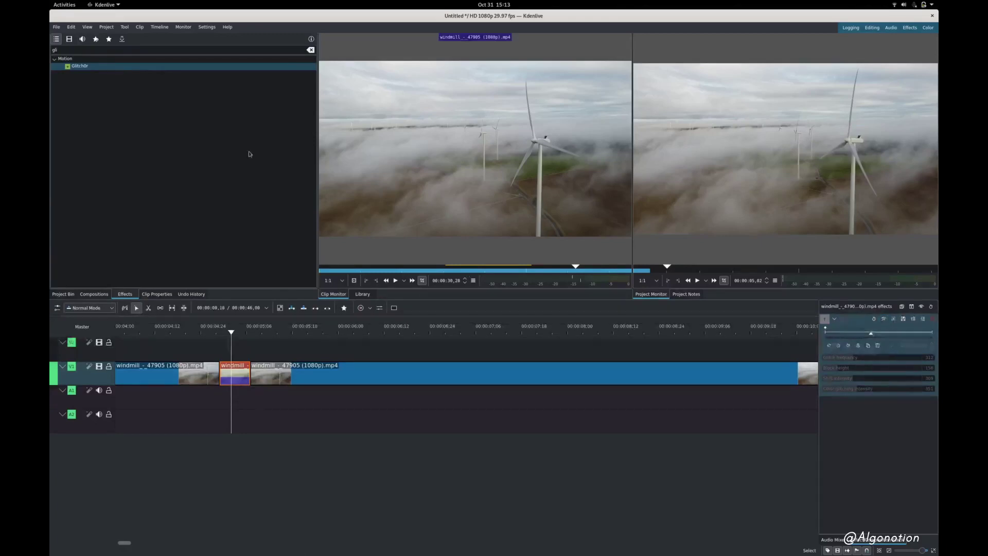
# - Search effects for 'pixs' and apply Pixs0r to the short windmill clip
pyautogui.doubleClick(155, 50)
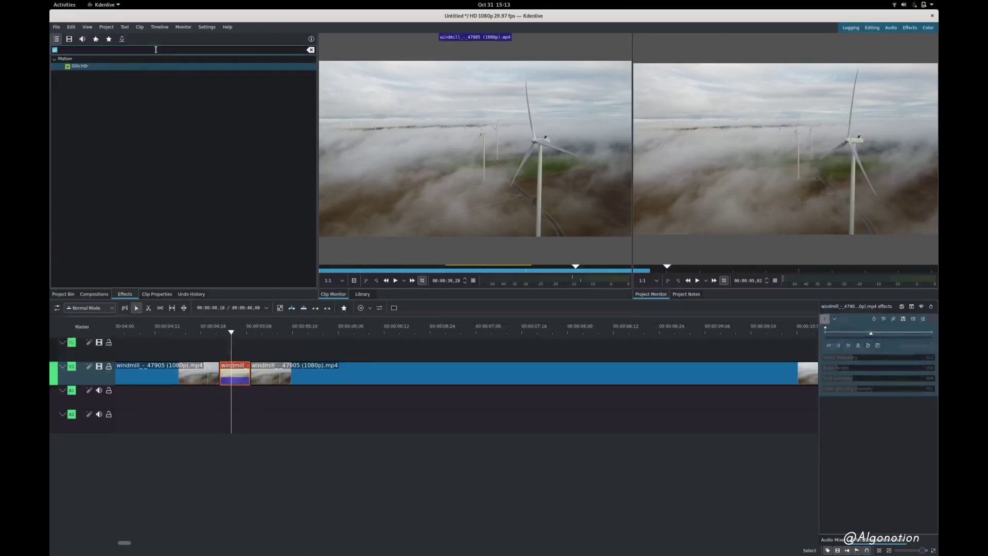
pyautogui.write('p')
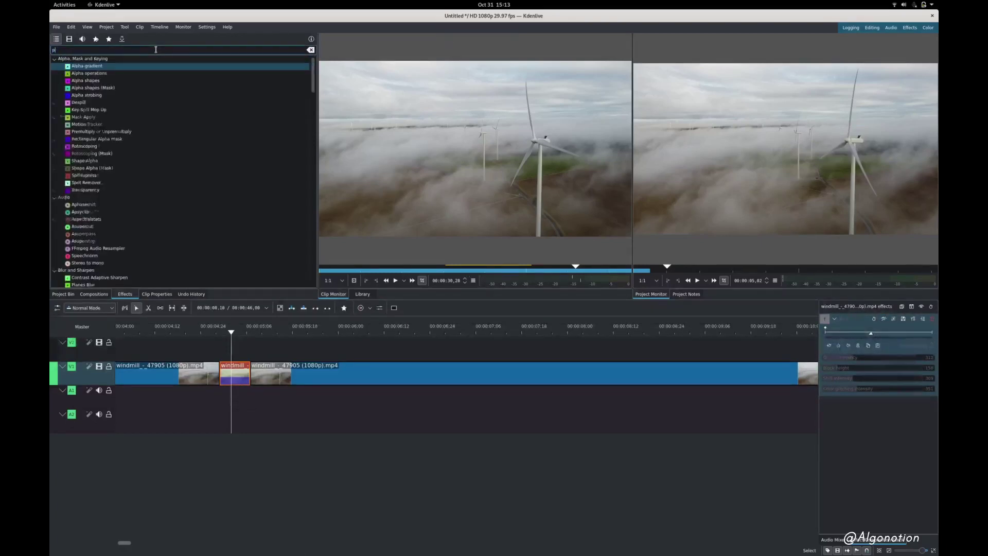
pyautogui.write('ixs')
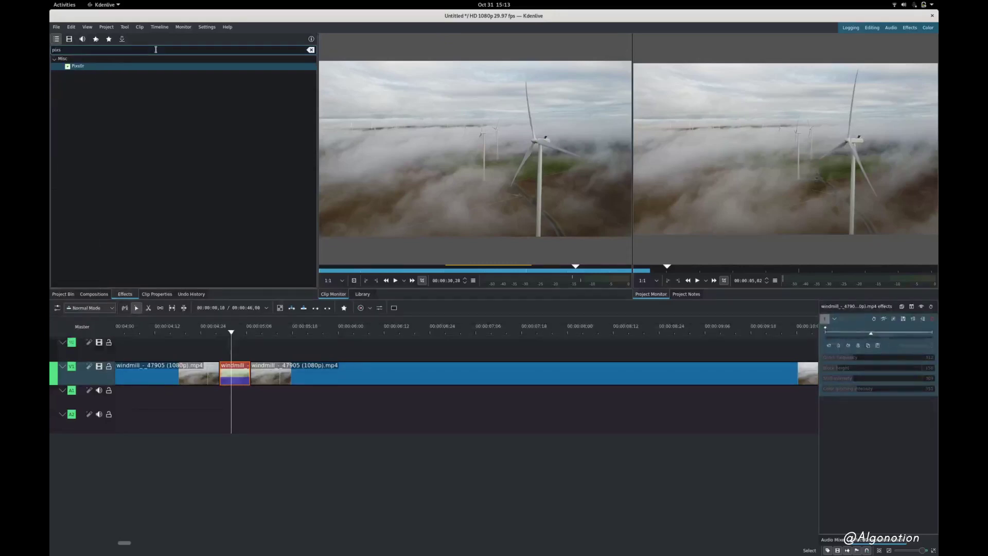
pyautogui.moveTo(165, 67); pyautogui.dragTo(239, 369)
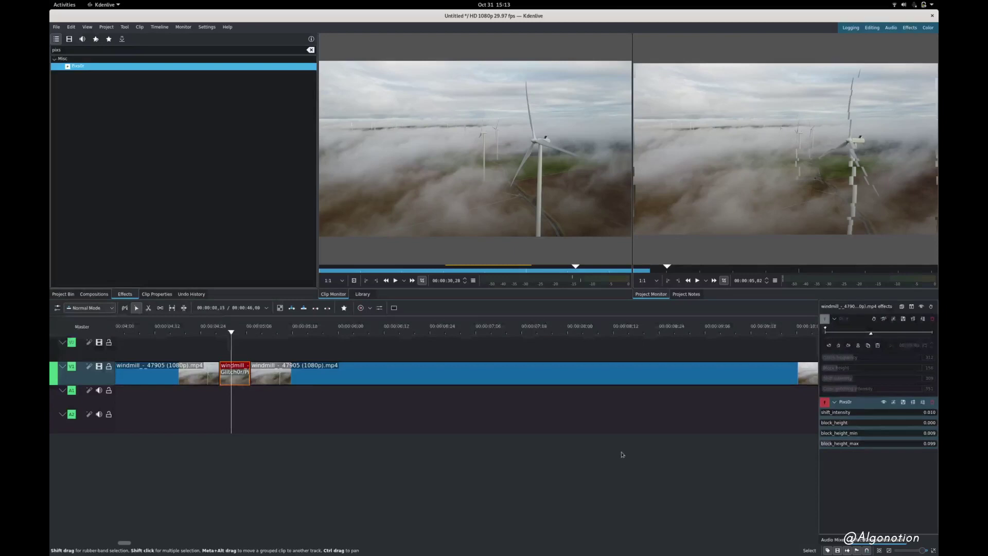
# - Set Pixs0r shift intensity to 0.037 and block height to 0.043
pyautogui.click(824, 412)
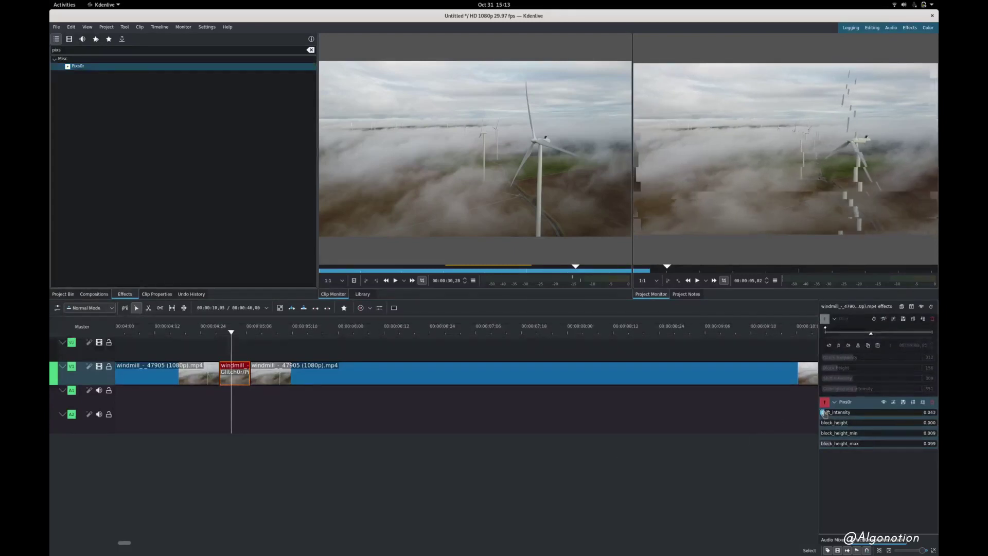
pyautogui.scroll(-3, 824, 412)
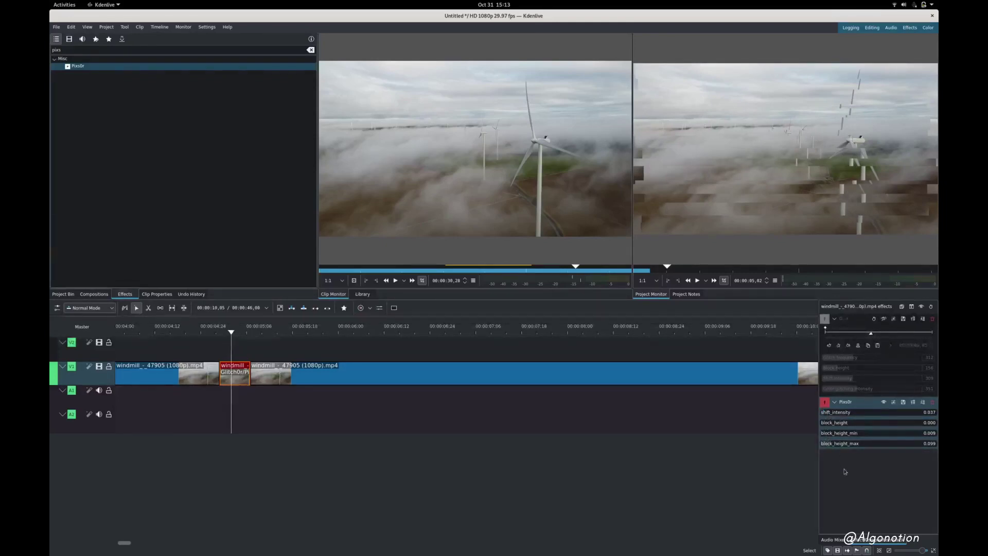
pyautogui.click(826, 425)
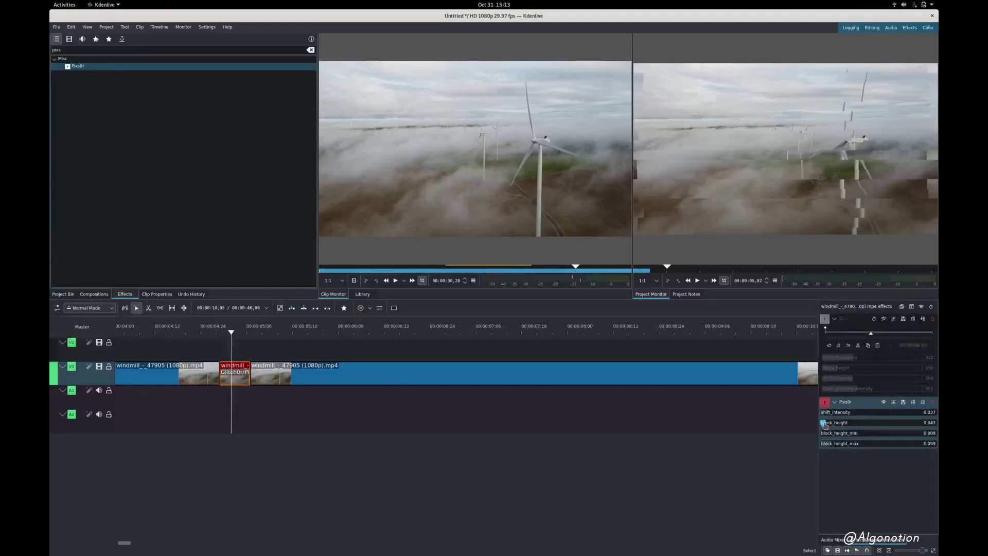
# - Preview the effect from 00:00:04,09, then return inside the glitched clip
pyautogui.click(189, 332)
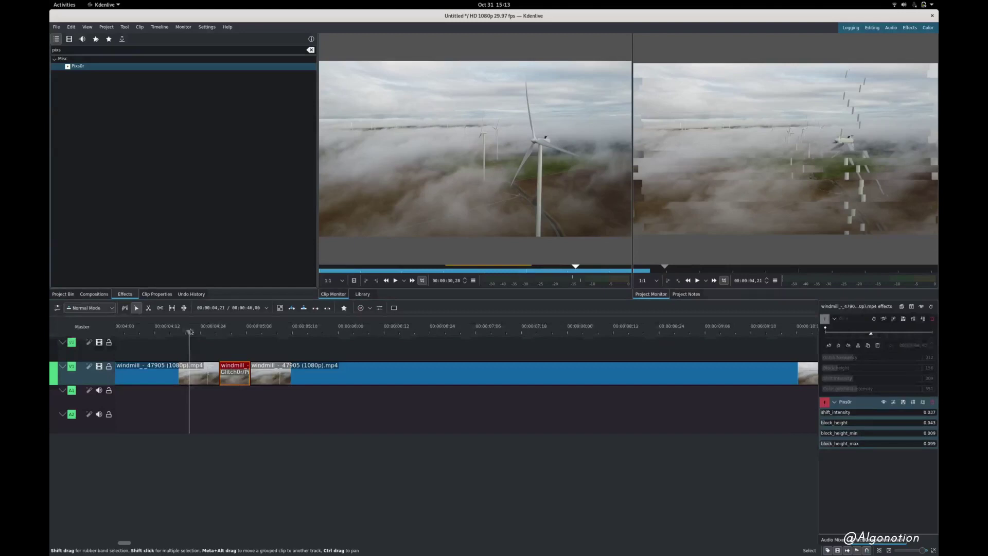
pyautogui.click(143, 332)
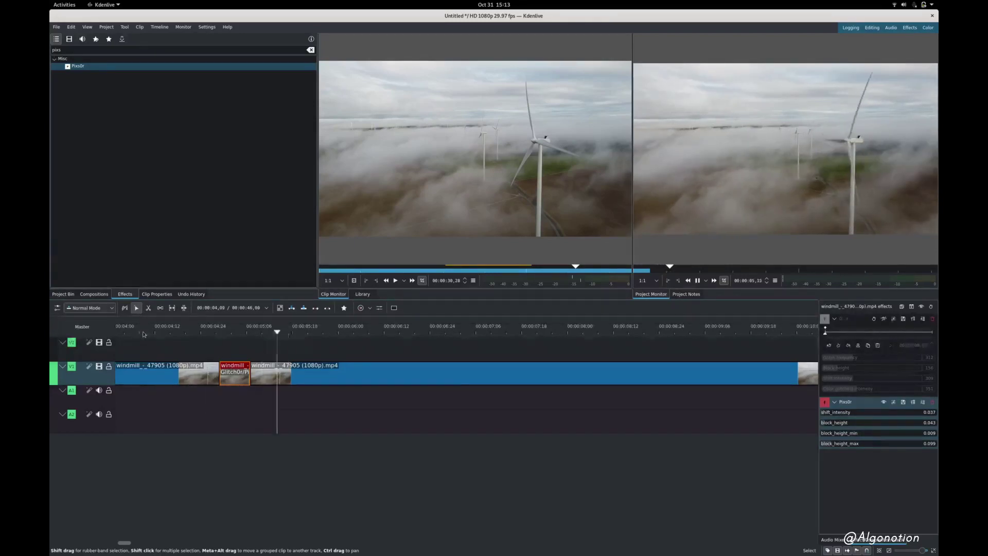
pyautogui.press('space')
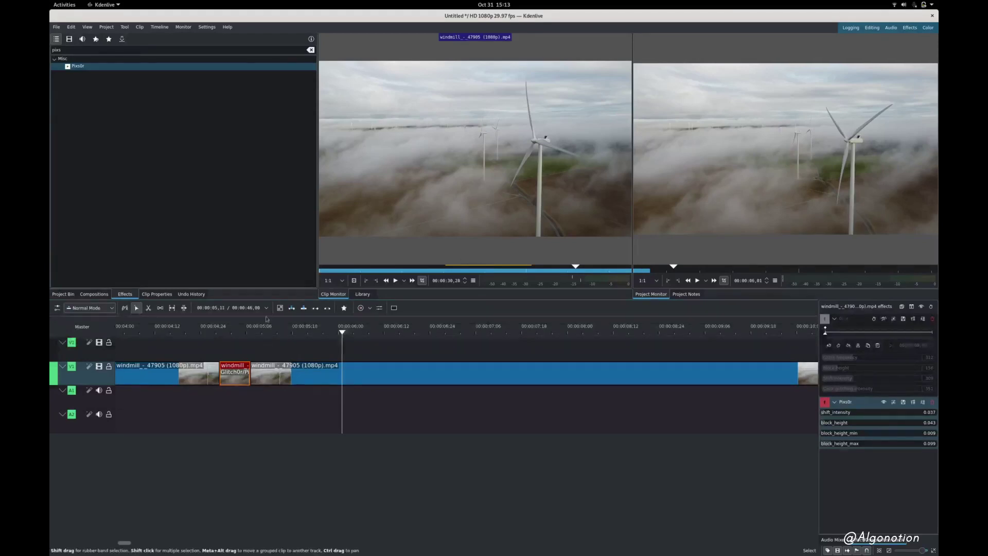
pyautogui.click(233, 333)
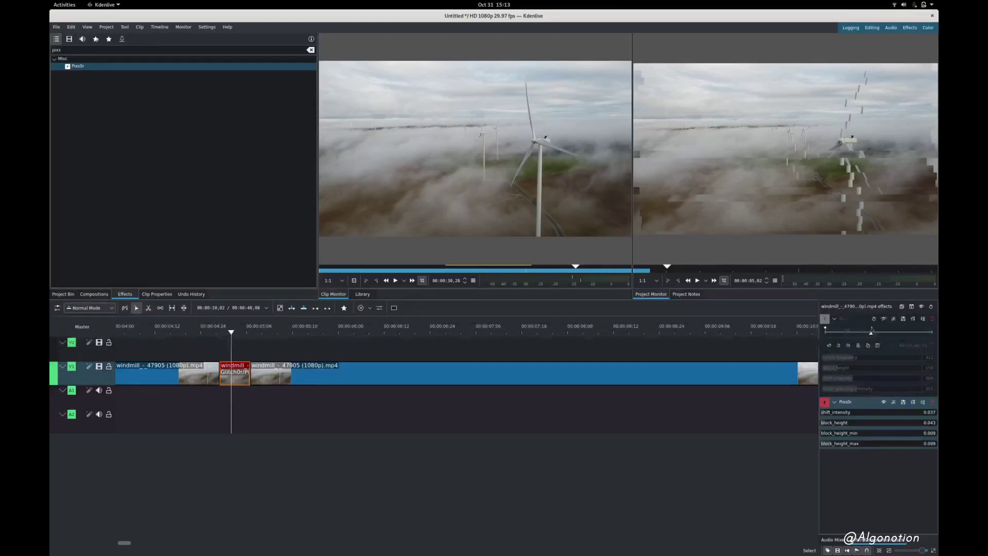
# - Re-enable Glitch0r and play from just before the clip to preview both effects
pyautogui.click(884, 319)
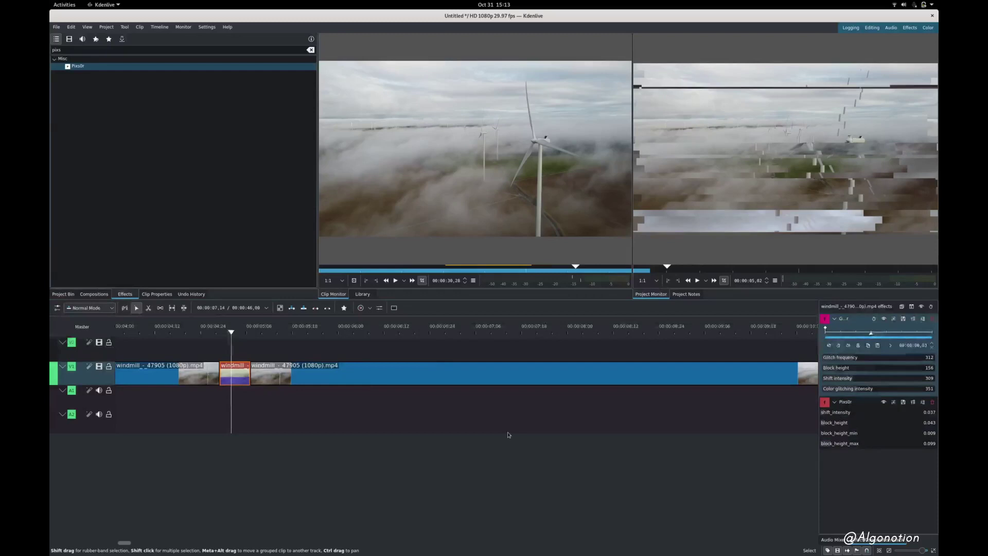
pyautogui.scroll(-2, 509, 435)
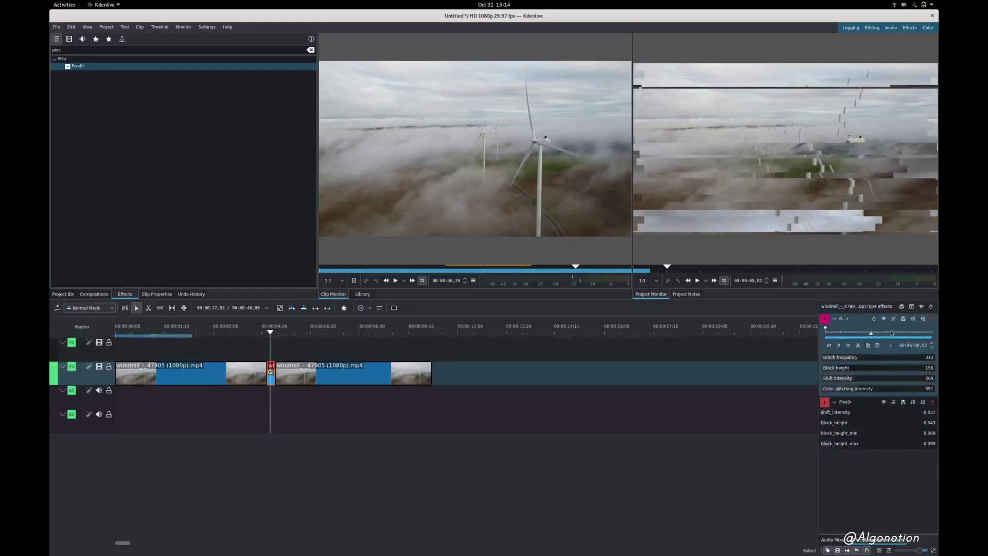
pyautogui.click(231, 331)
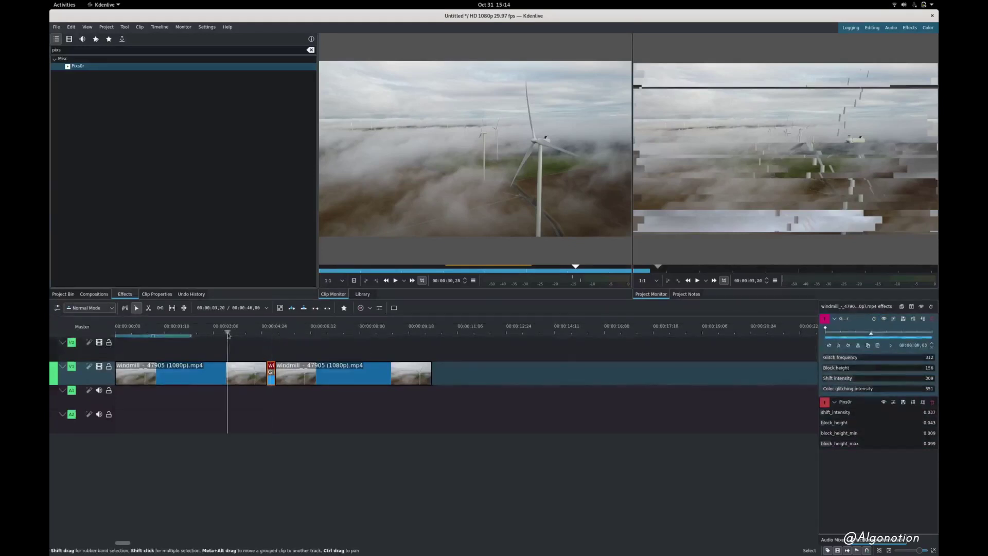
pyautogui.press('space')
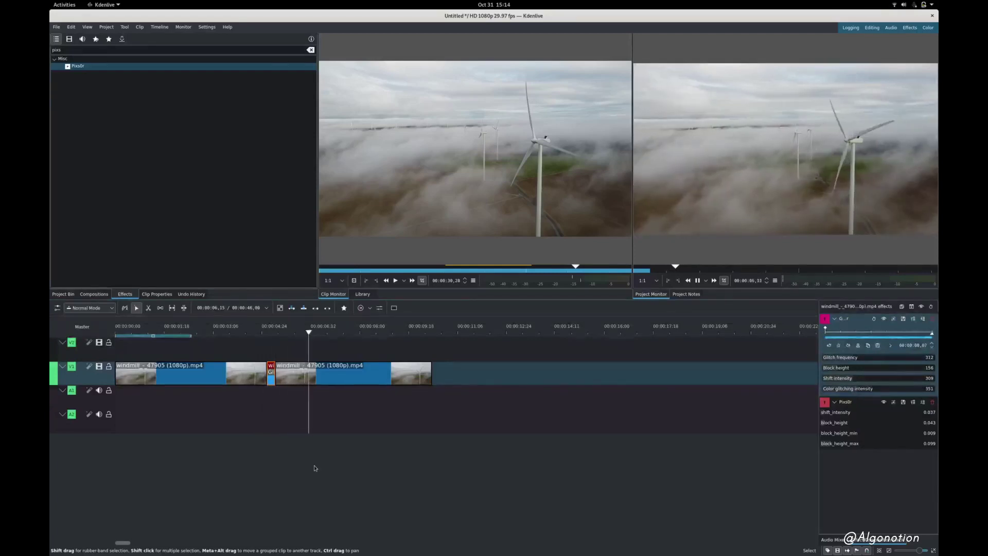
pyautogui.press('space')
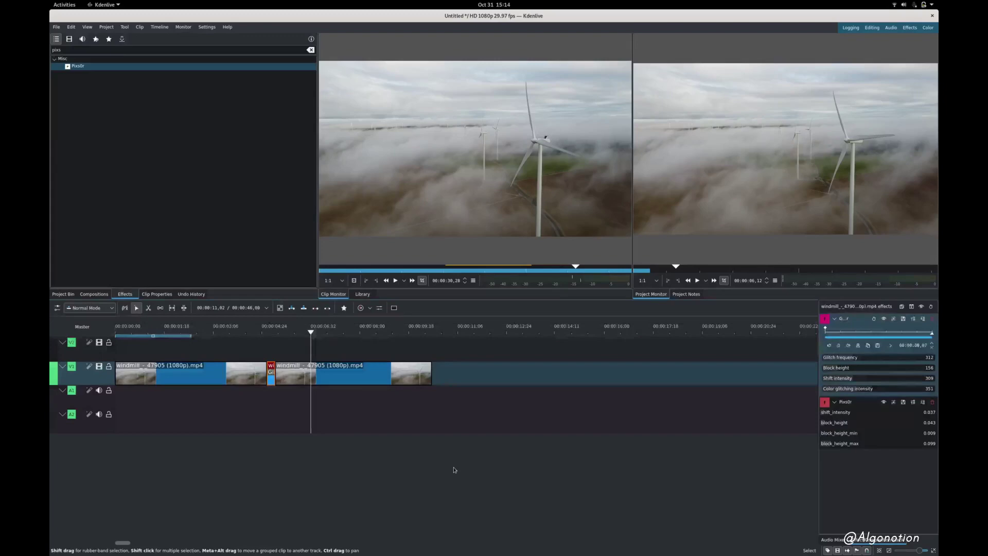
pyautogui.press('space')
pyautogui.press('space')
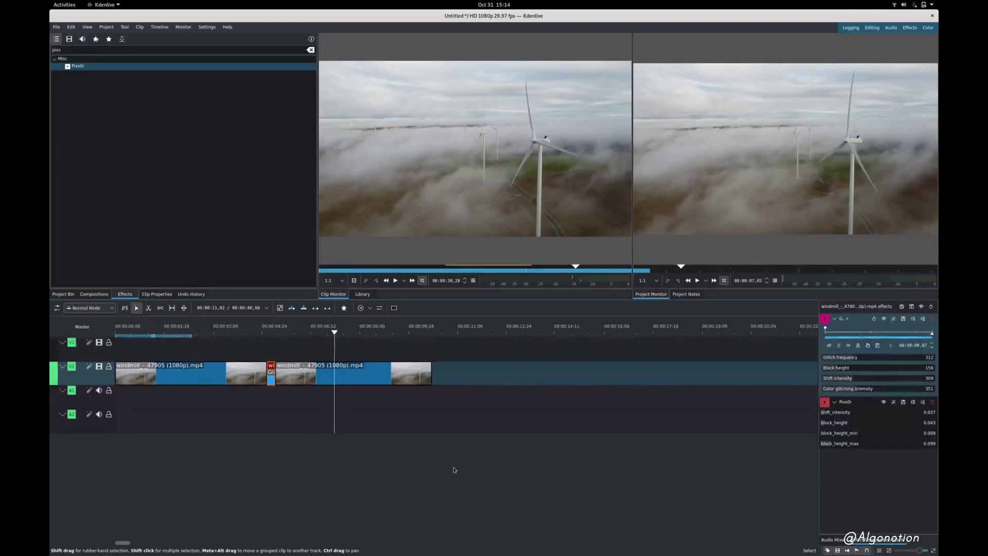